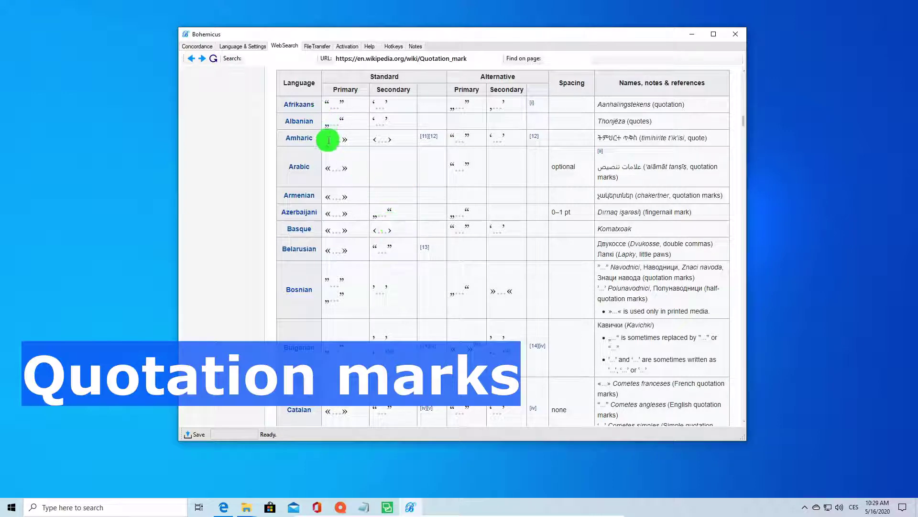
Examine the Wikipedia table of quotation marks by language for the primary marks used in Czech
{"action": "scroll", "coordinate": [338, 214], "scroll_direction": "down", "scroll_amount": 15}
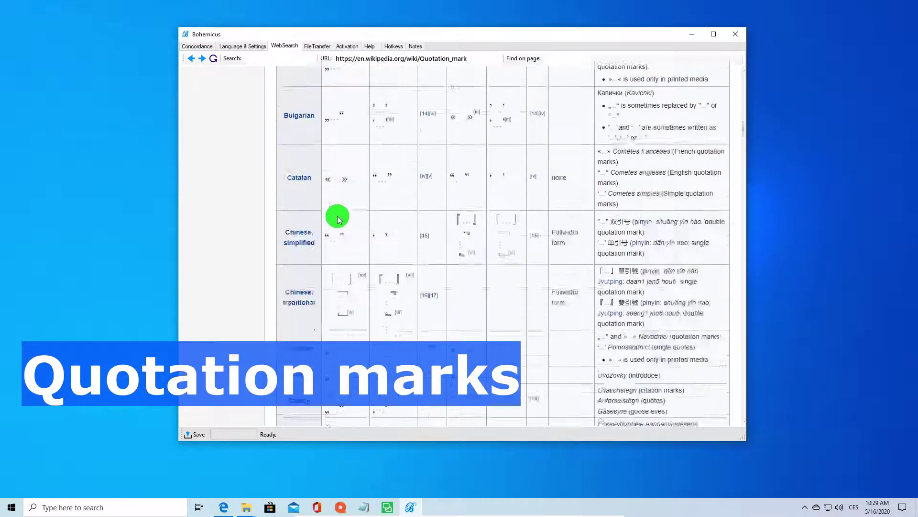
{"action": "scroll", "coordinate": [339, 219], "scroll_direction": "down", "scroll_amount": 15}
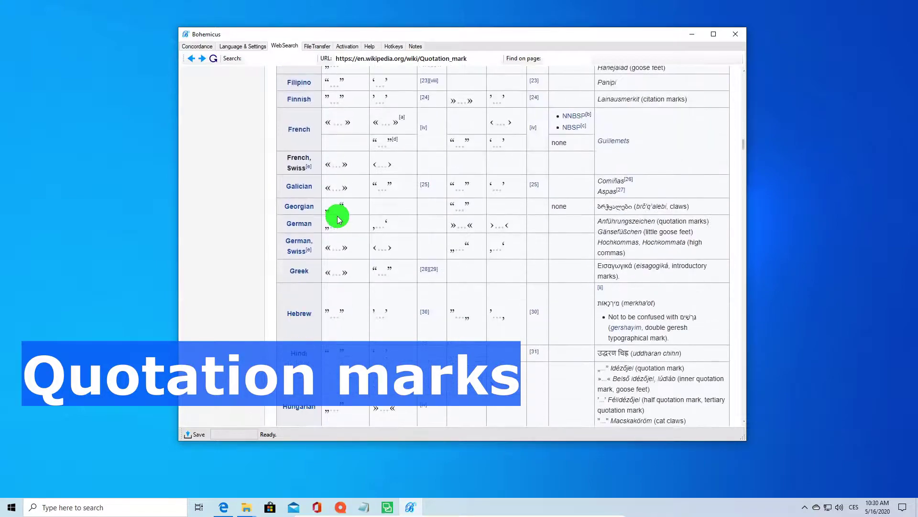
{"action": "scroll", "coordinate": [338, 231], "scroll_direction": "down", "scroll_amount": 4}
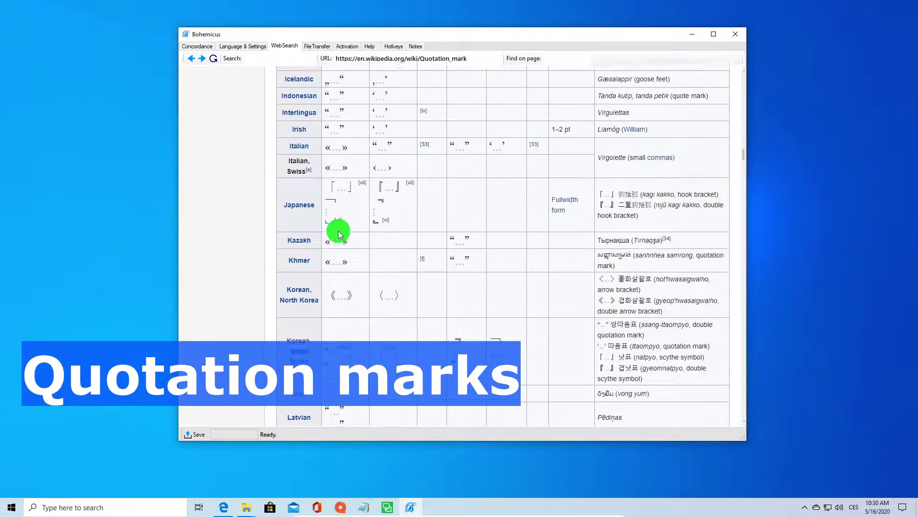
{"action": "scroll", "coordinate": [339, 234], "scroll_direction": "up", "scroll_amount": 5}
{"action": "scroll", "coordinate": [339, 235], "scroll_direction": "up", "scroll_amount": 2}
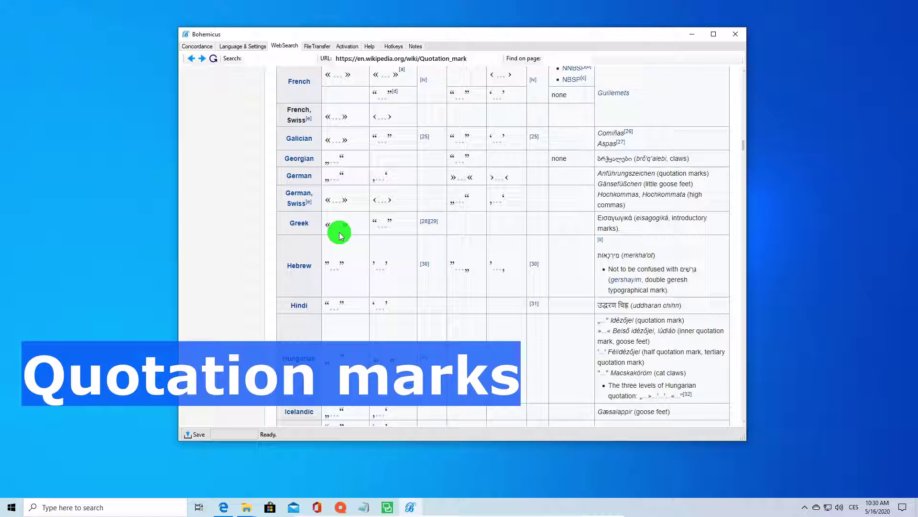
{"action": "key", "text": "ctrl+s"}
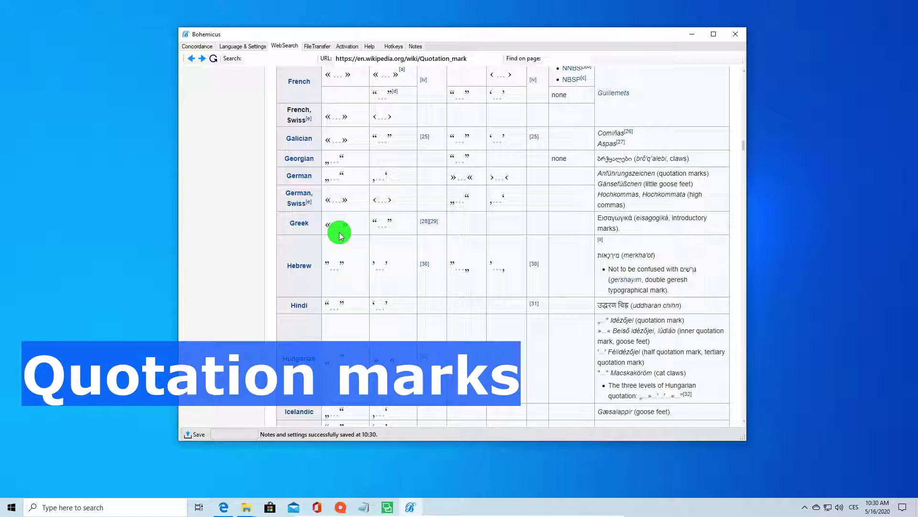
{"action": "scroll", "coordinate": [340, 235], "scroll_direction": "down", "scroll_amount": 2}
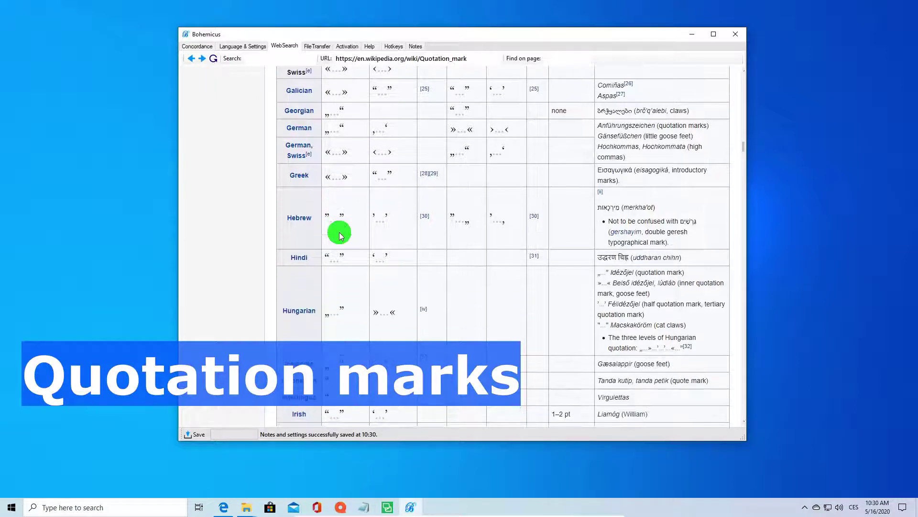
{"action": "scroll", "coordinate": [340, 234], "scroll_direction": "up", "scroll_amount": 5}
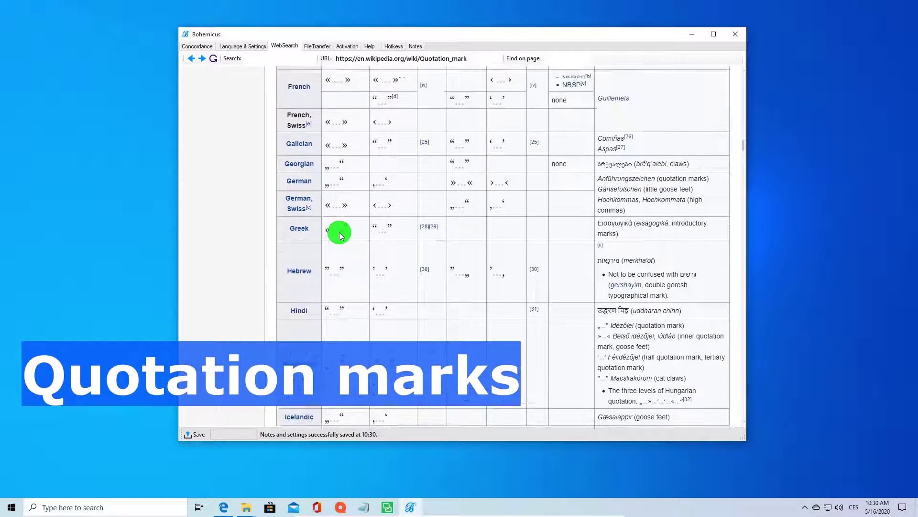
{"action": "scroll", "coordinate": [341, 234], "scroll_direction": "up", "scroll_amount": 9}
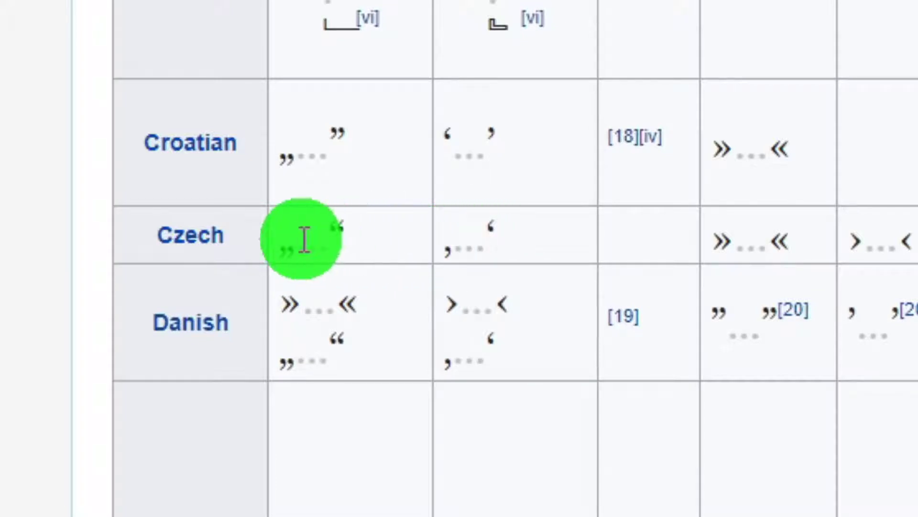
Highlight the primary opening and closing quotation marks in the Czech row of the table
{"action": "double_click", "coordinate": [285, 235]}
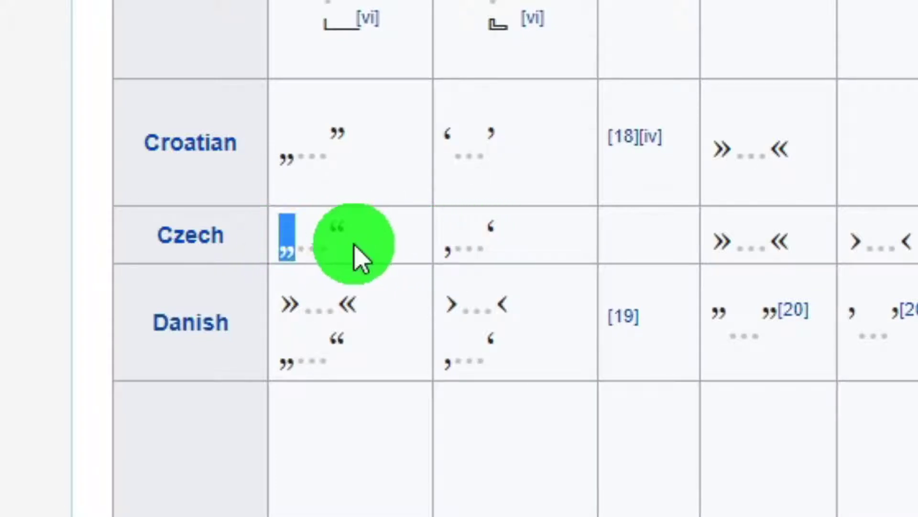
{"action": "left_click", "coordinate": [339, 232]}
{"action": "double_click", "coordinate": [339, 232]}
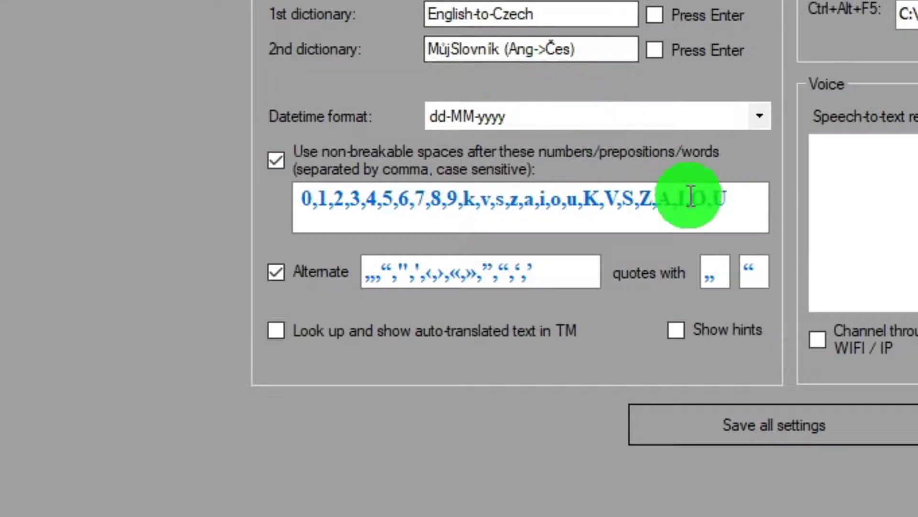
Highlight the opening and closing replacement quotes in the alternate quotes setting to review them
{"action": "double_click", "coordinate": [709, 271]}
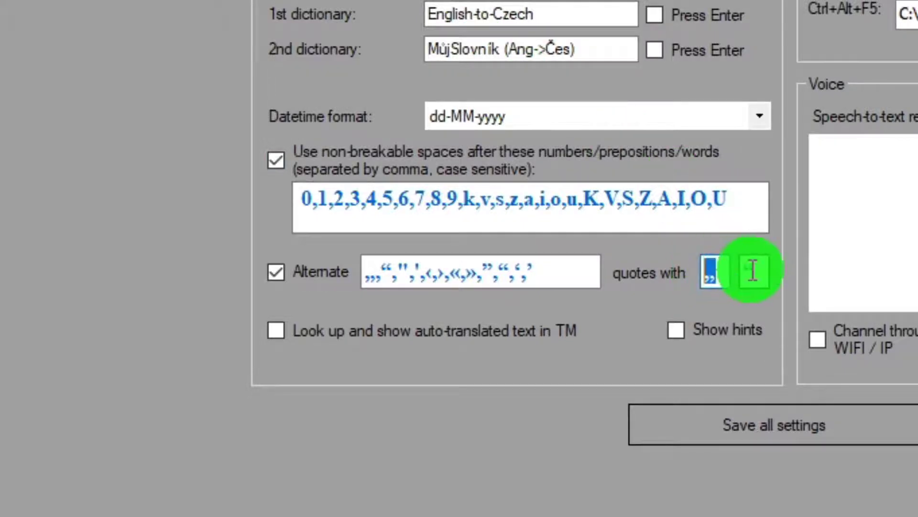
{"action": "double_click", "coordinate": [749, 271]}
{"action": "double_click", "coordinate": [708, 271]}
{"action": "double_click", "coordinate": [750, 270]}
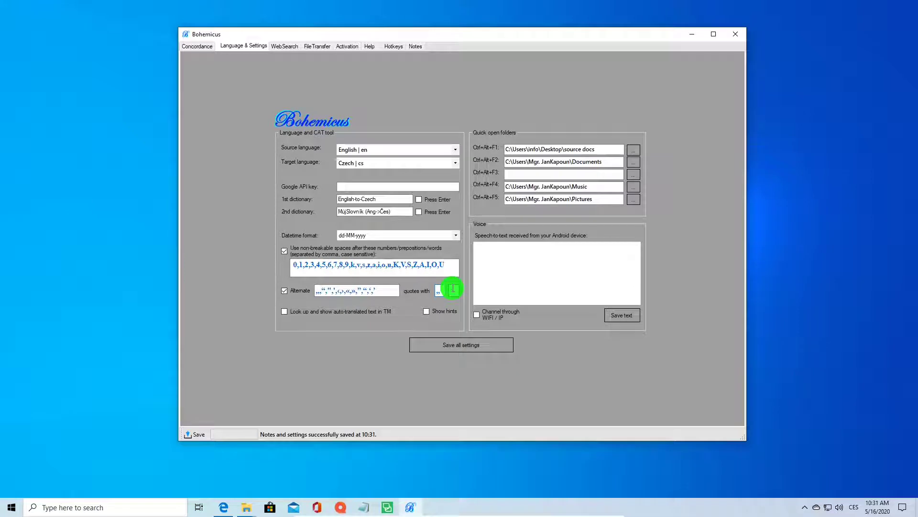
{"action": "double_click", "coordinate": [438, 289]}
{"action": "double_click", "coordinate": [453, 290]}
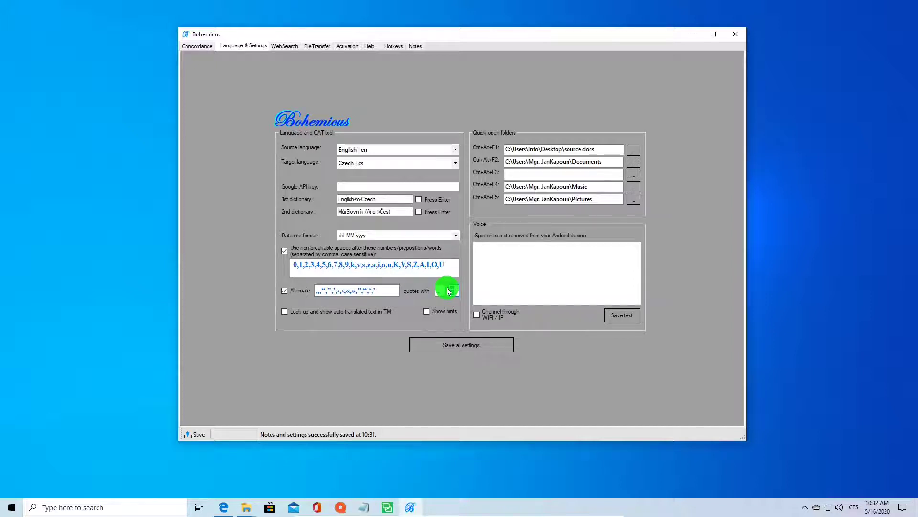
Switch to Notepad and write „Bohemicus“ using the predefined Czech quotes
{"action": "left_click", "coordinate": [361, 507]}
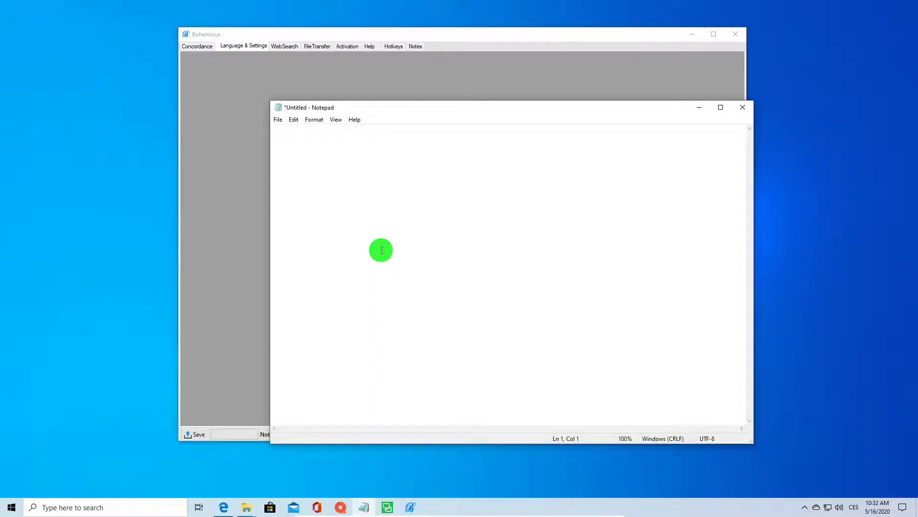
{"action": "type", "text": "„"}
{"action": "type", "text": "Bohemicus"}
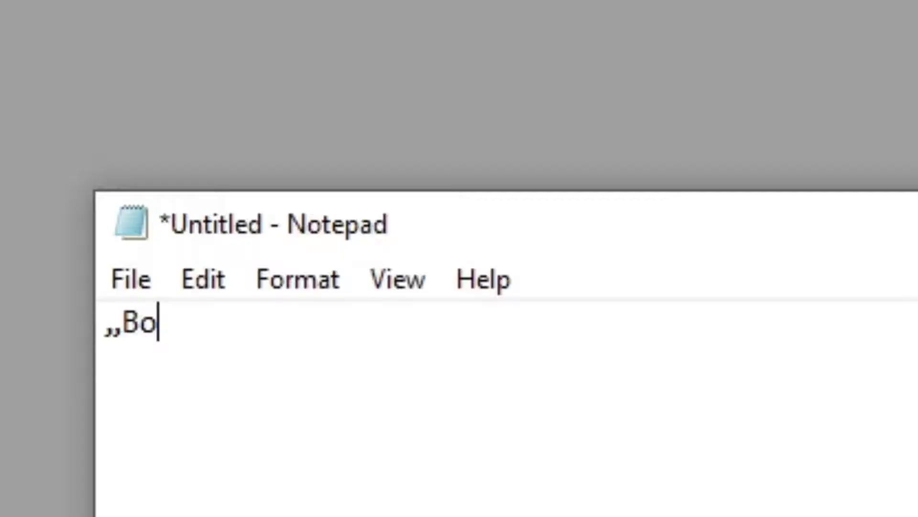
{"action": "type", "text": "“"}
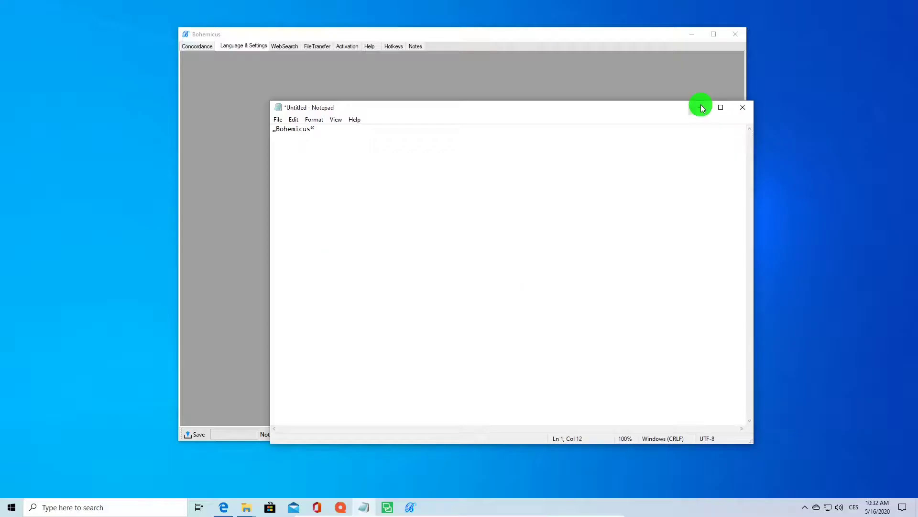
Return to Bohemicus and replace the opening replacement quote with «, copied from the alternate quotes list
{"action": "left_click", "coordinate": [699, 105]}
{"action": "left_click", "coordinate": [441, 292]}
{"action": "left_click", "coordinate": [349, 289]}
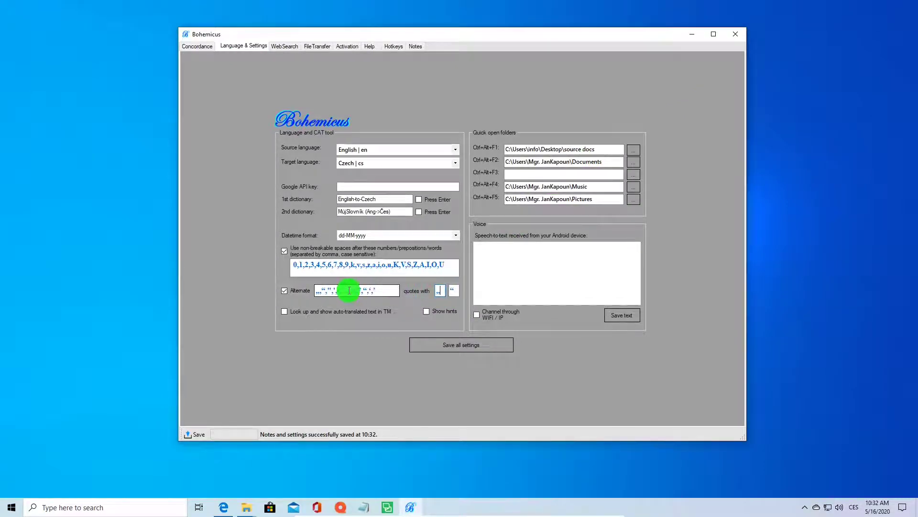
{"action": "key", "text": "shift+Right"}
{"action": "key", "text": "ctrl+c"}
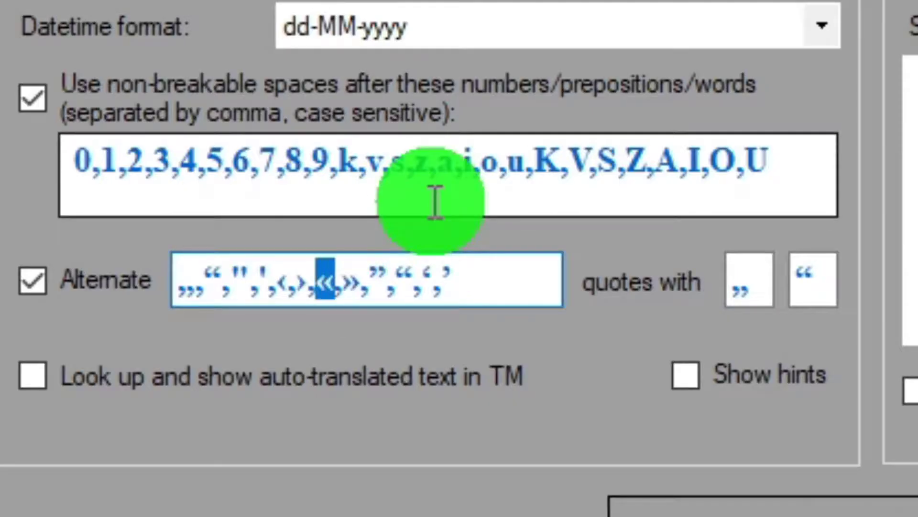
{"action": "left_click", "coordinate": [751, 267]}
{"action": "key", "text": "BackSpace"}
{"action": "key", "text": "ctrl+v"}
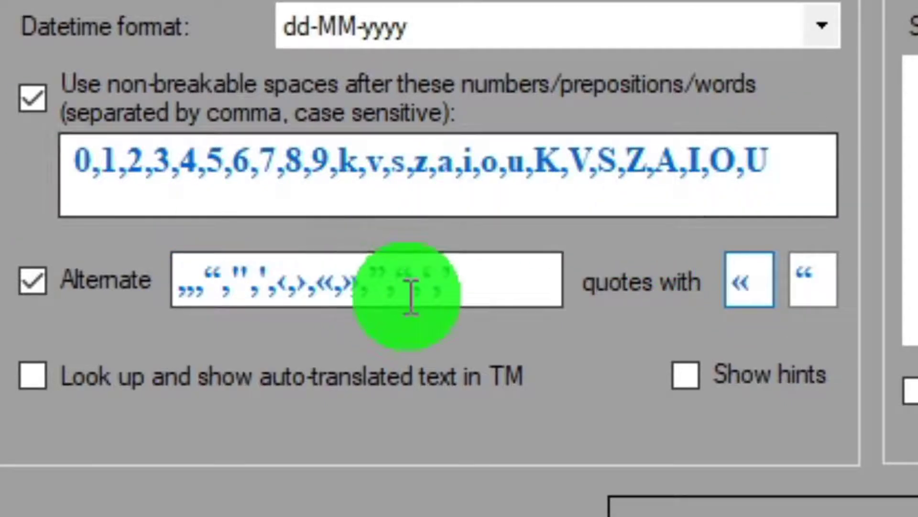
Replace the closing replacement quote with », copied from the alternate quotes list
{"action": "left_click", "coordinate": [358, 275]}
{"action": "key", "text": "shift+Left"}
{"action": "key", "text": "ctrl+c"}
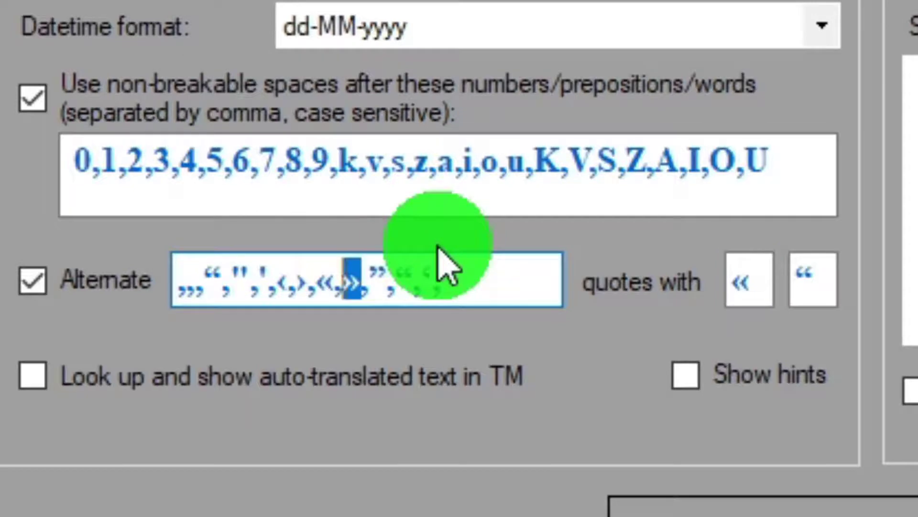
{"action": "left_click", "coordinate": [815, 283]}
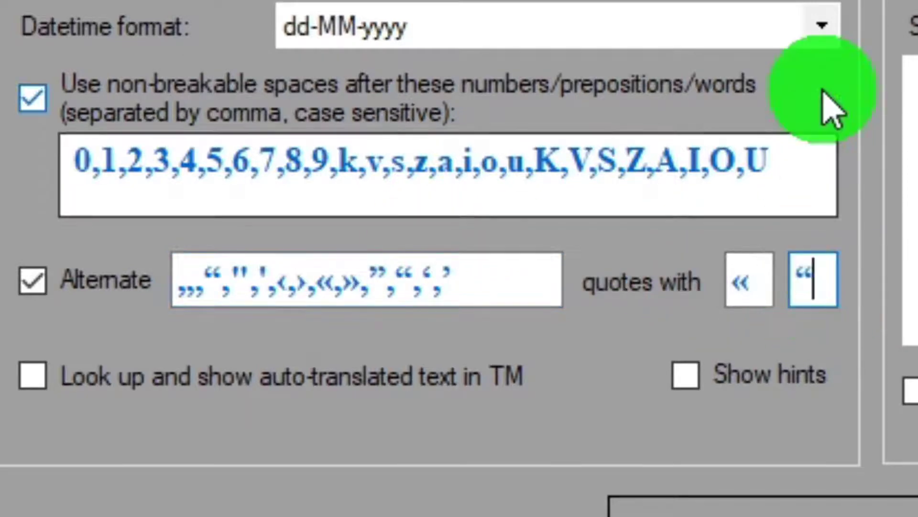
{"action": "key", "text": "BackSpace"}
{"action": "key", "text": "ctrl+v"}
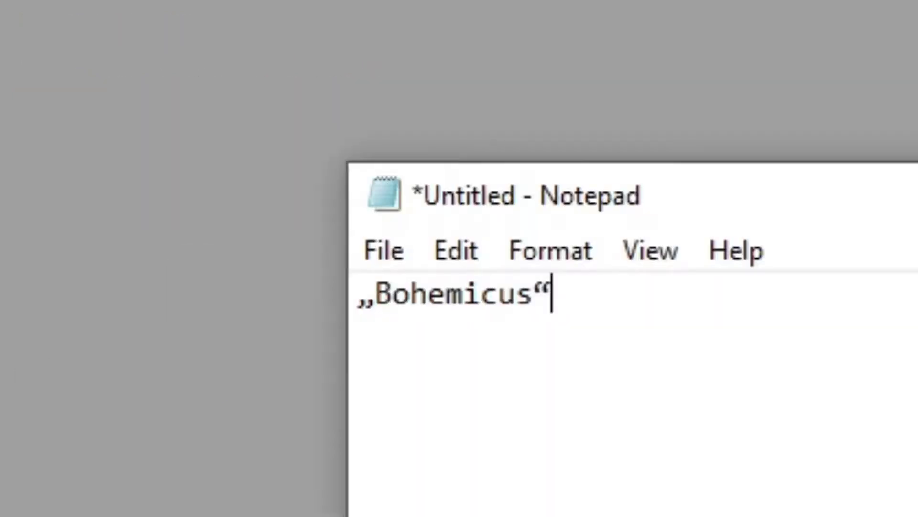
In Notepad, add «Bohemicus» and "Bohemicus" with standard keyboard quotes below the first word, separated by blank lines
{"action": "key", "text": "Return"}
{"action": "key", "text": "Return"}
{"action": "type", "text": "«"}
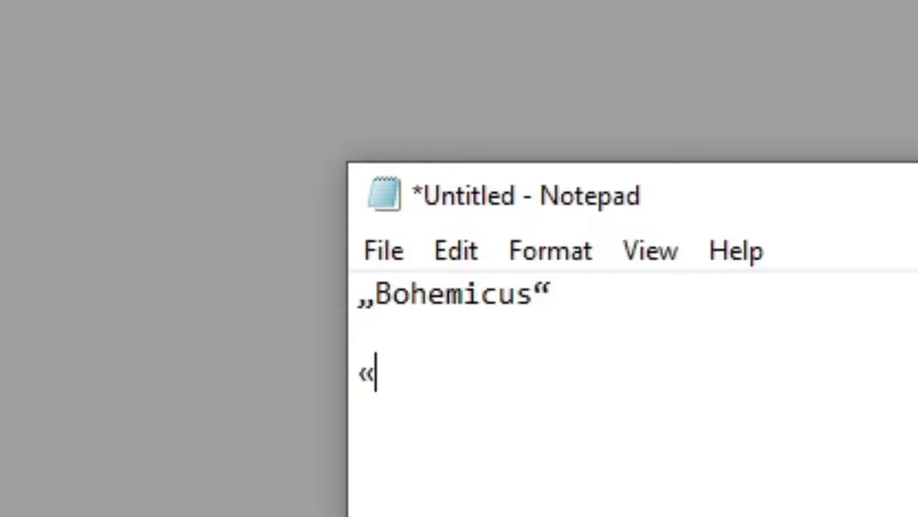
{"action": "type", "text": "Bohemi"}
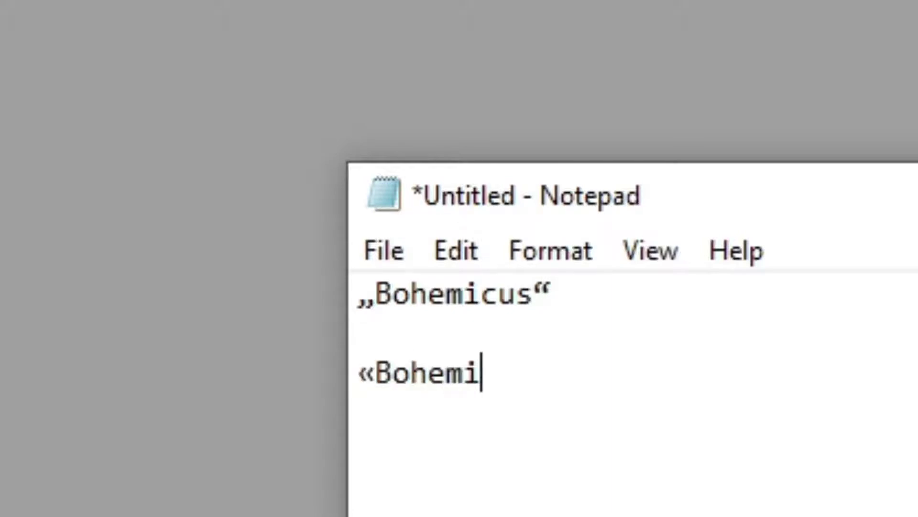
{"action": "type", "text": "cus»"}
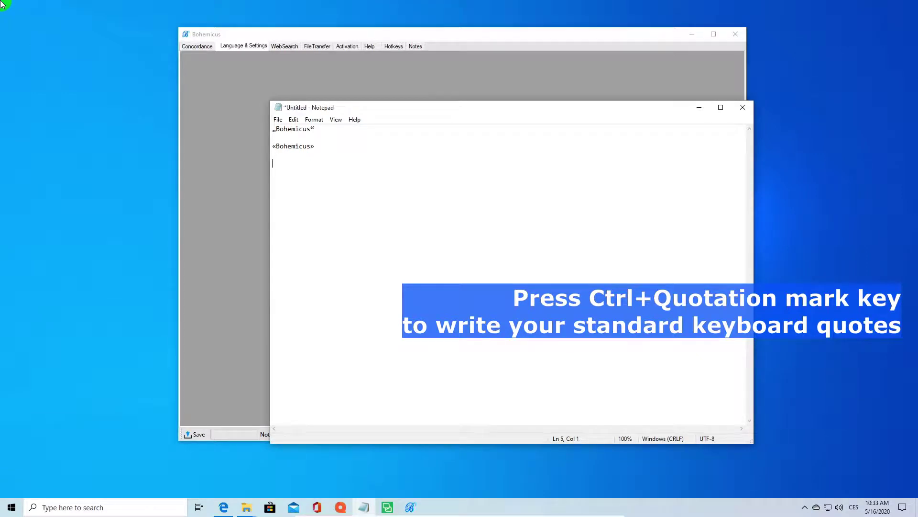
{"action": "type", "text": "Bohemicus"}
{"action": "type", "text": "\""}
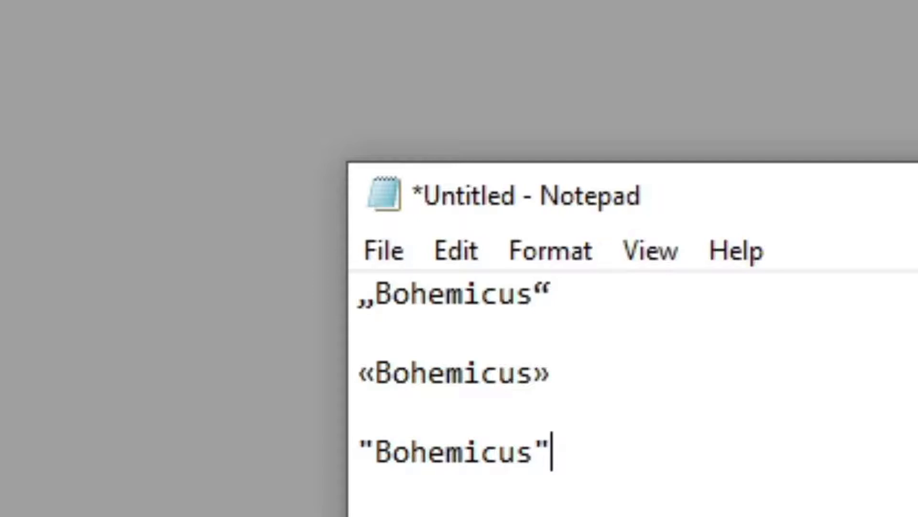
Replace all quotation marks in the Notepad text at once with the predefined set of quotes
{"action": "key", "text": "ctrl+alt+q"}
{"action": "left_click", "coordinate": [691, 492]}
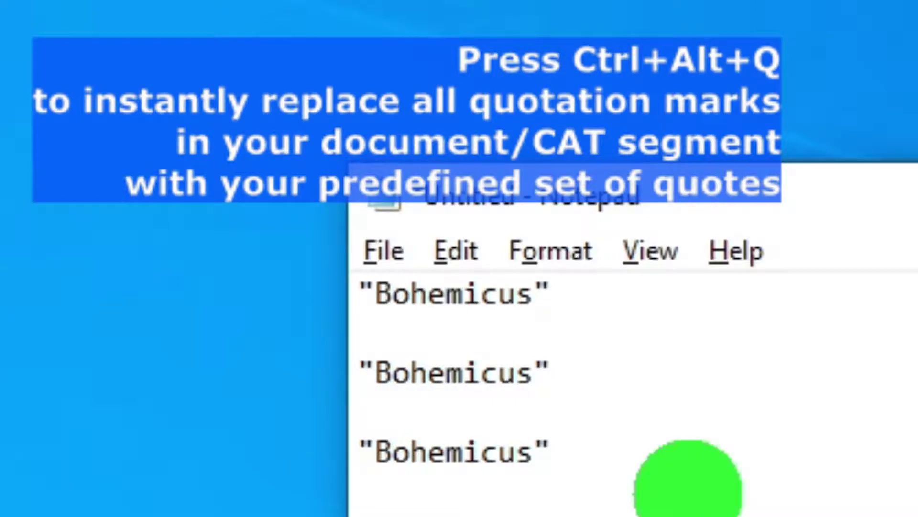
{"action": "key", "text": "ctrl+alt+q"}
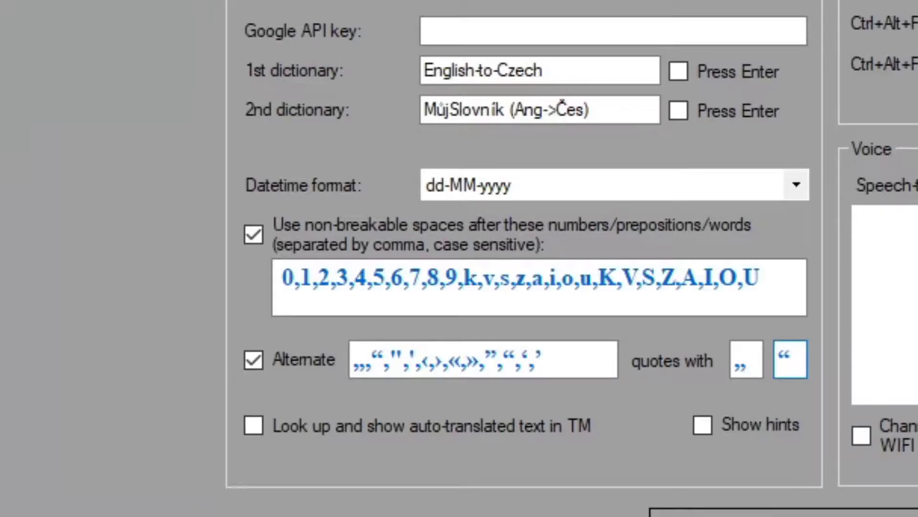
Go through the comma-separated list of alternate quotation marks character by character to examine its entries
{"action": "left_click", "coordinate": [375, 357]}
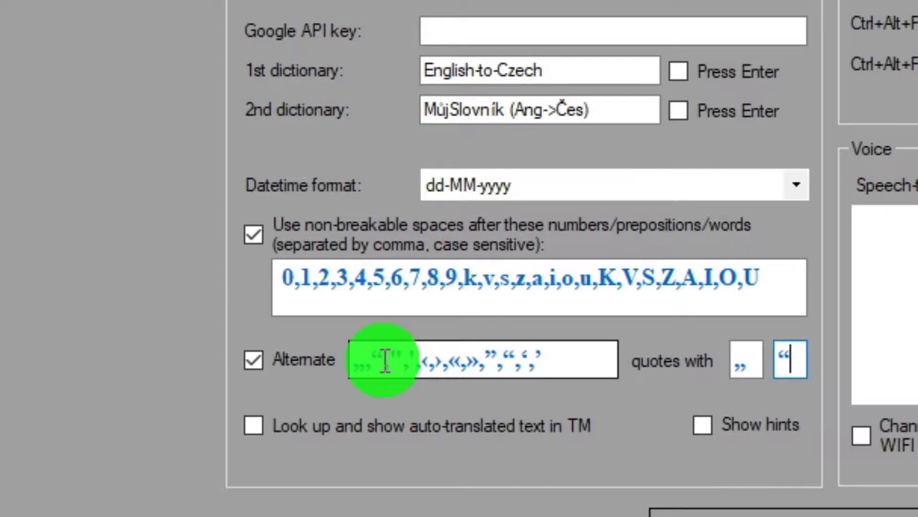
{"action": "left_click", "coordinate": [386, 360]}
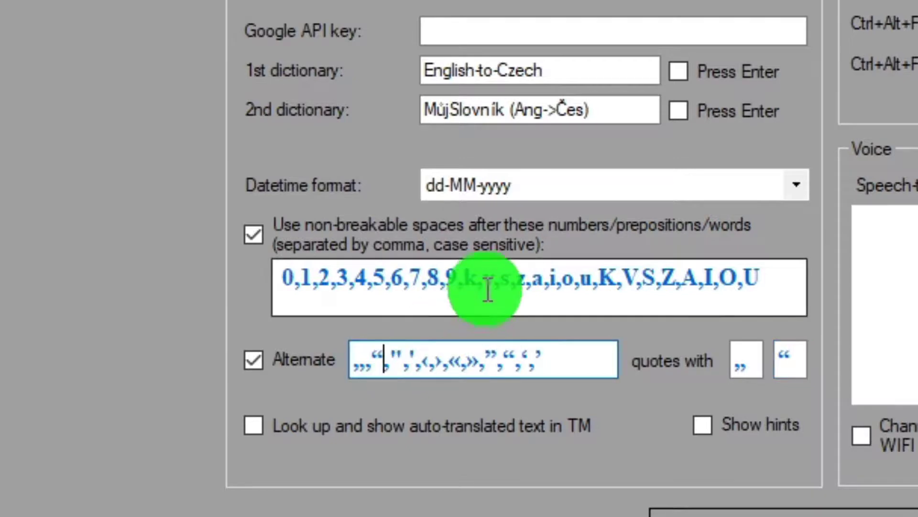
{"action": "key", "text": "Home"}
{"action": "key", "text": "Right"}
{"action": "key", "text": "Right"}
{"action": "key", "text": "Right"}
{"action": "key", "text": "Right"}
{"action": "key", "text": "Right"}
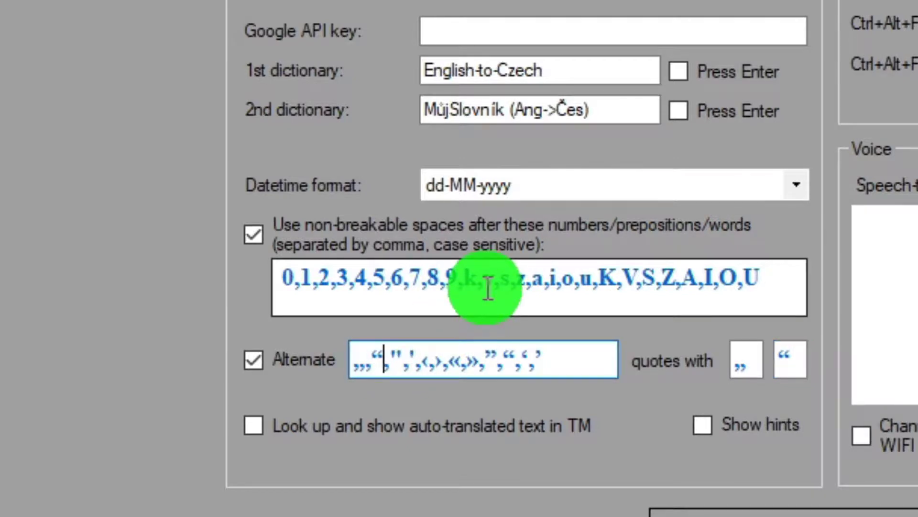
{"action": "key", "text": "Right"}
{"action": "key", "text": "Right"}
{"action": "key", "text": "Right"}
{"action": "key", "text": "Right"}
{"action": "key", "text": "Right"}
{"action": "key", "text": "Right"}
{"action": "key", "text": "Right"}
{"action": "key", "text": "Right"}
{"action": "key", "text": "Right"}
{"action": "key", "text": "Right"}
{"action": "key", "text": "Right"}
{"action": "key", "text": "Right"}
{"action": "key", "text": "Right"}
{"action": "key", "text": "Right"}
{"action": "key", "text": "Right"}
{"action": "key", "text": "Right"}
{"action": "key", "text": "Right"}
{"action": "key", "text": "Right"}
{"action": "key", "text": "Home"}
{"action": "key", "text": "Right"}
{"action": "key", "text": "Right"}
{"action": "key", "text": "Right"}
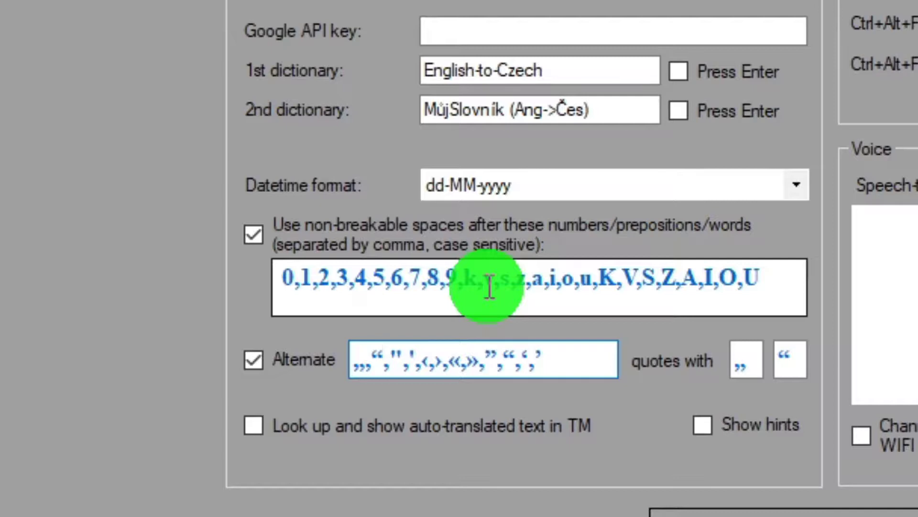
Check the opening and closing replacement quotes and compare them with the first entries of the alternate quotes list
{"action": "left_click", "coordinate": [740, 362]}
{"action": "left_click", "coordinate": [788, 357]}
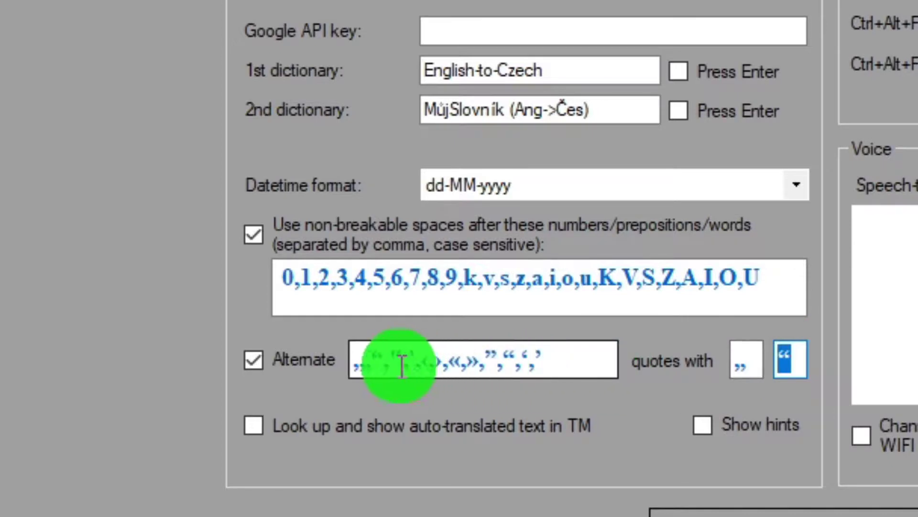
{"action": "left_click", "coordinate": [383, 364]}
{"action": "key", "text": "Left"}
{"action": "key", "text": "Right"}
{"action": "key", "text": "Right"}
{"action": "key", "text": "Right"}
{"action": "key", "text": "Right"}
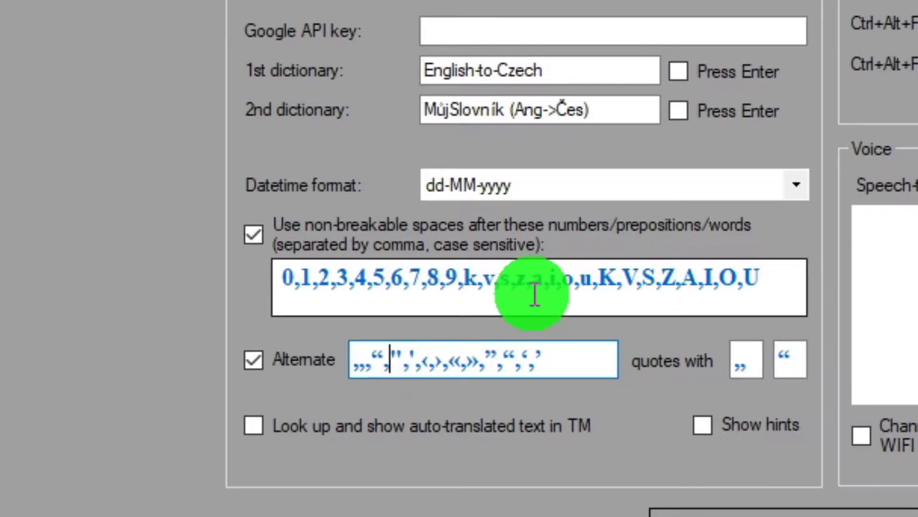
{"action": "key", "text": "Right"}
{"action": "key", "text": "Right"}
{"action": "key", "text": "Home"}
{"action": "key", "text": "Right"}
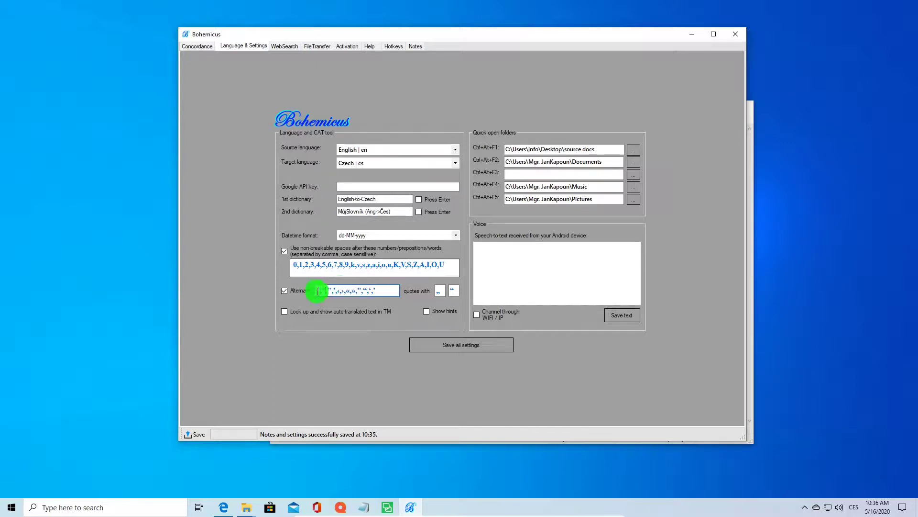
Switch to the XTM Editor and examine the different quotation marks used in source segments 20, 22 and 23
{"action": "left_click", "coordinate": [285, 291]}
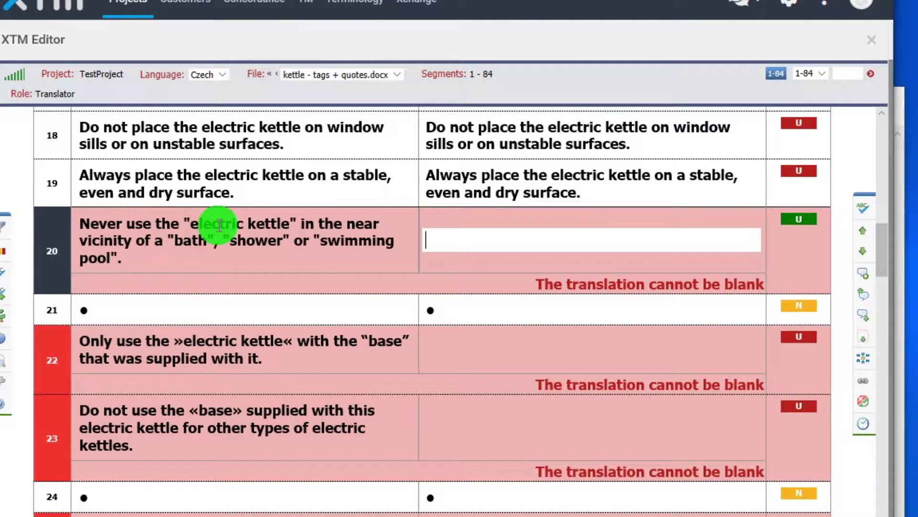
{"action": "left_click", "coordinate": [181, 338]}
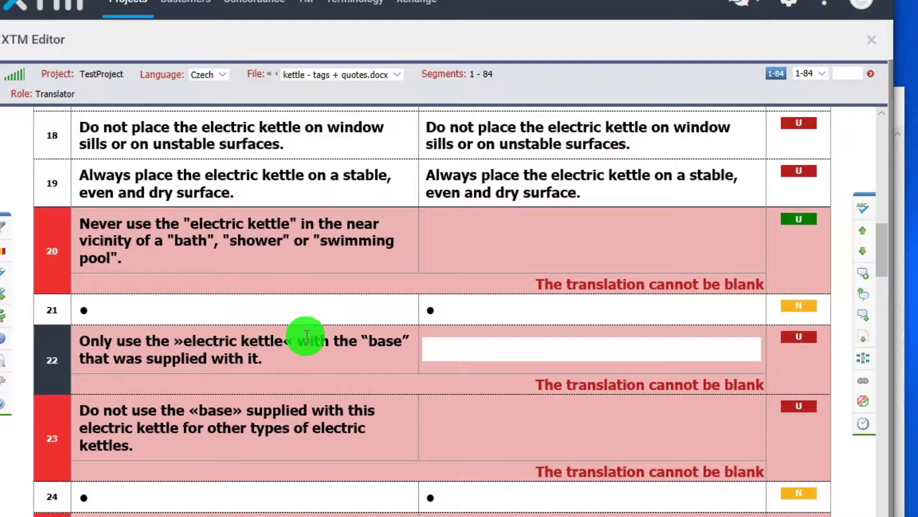
{"action": "left_click", "coordinate": [206, 411]}
{"action": "left_click_drag", "start_coordinate": [190, 410], "coordinate": [238, 415]}
Copy segment 20's source into its target, replace it all with its Czech translation using „ “ quotes, and move to segment 22
{"action": "left_click", "coordinate": [439, 240]}
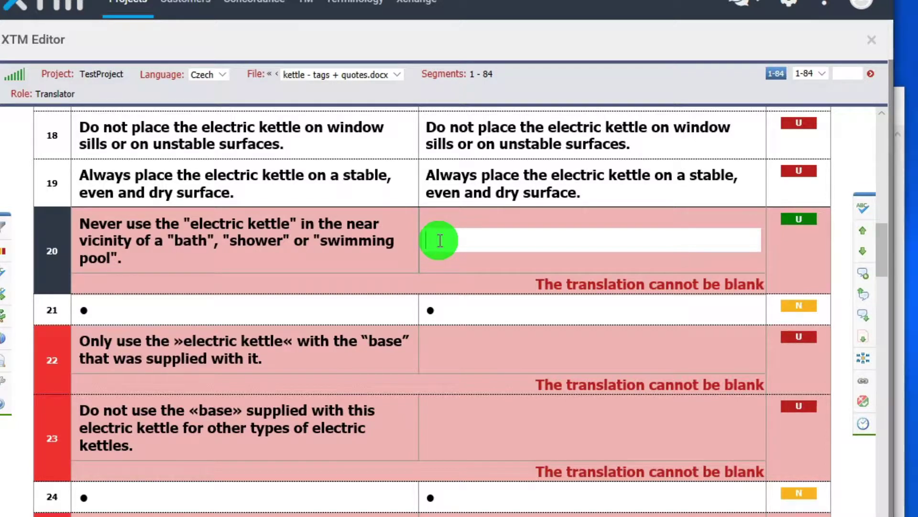
{"action": "key", "text": "ctrl+Insert"}
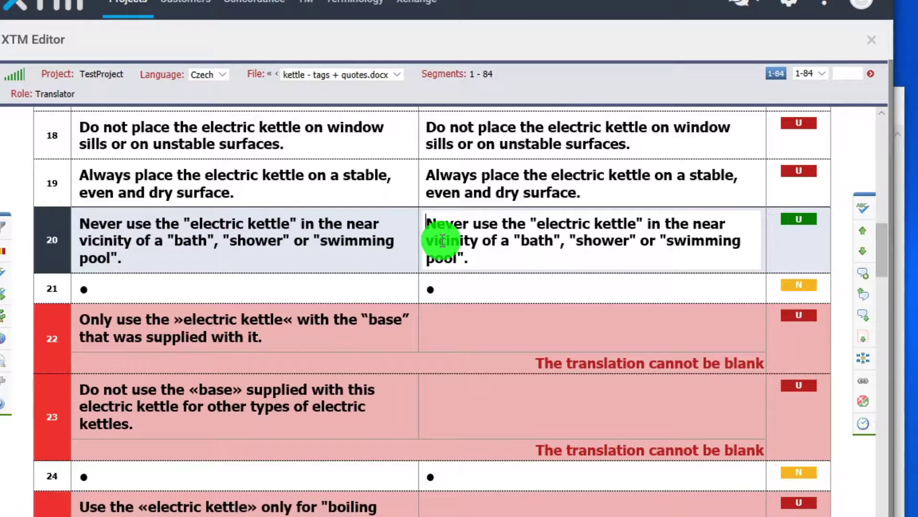
{"action": "key", "text": "ctrl+a"}
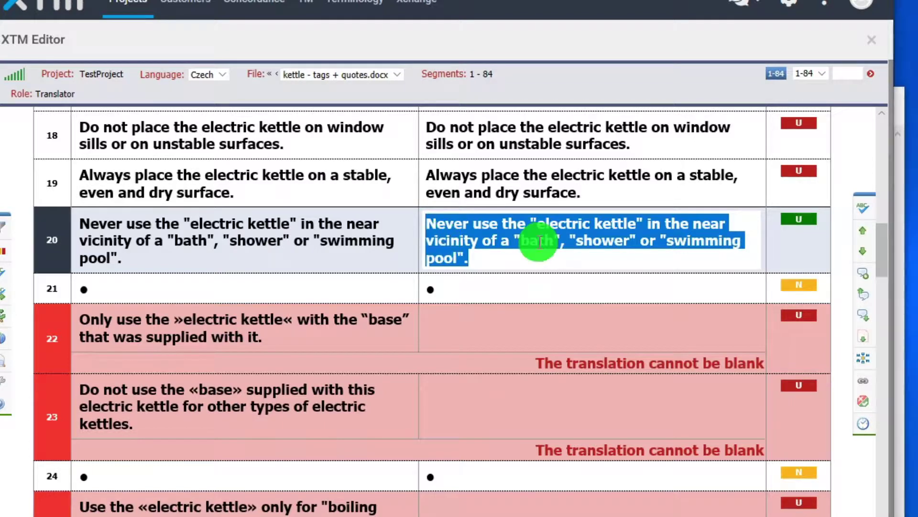
{"action": "key", "text": "ctrl+v"}
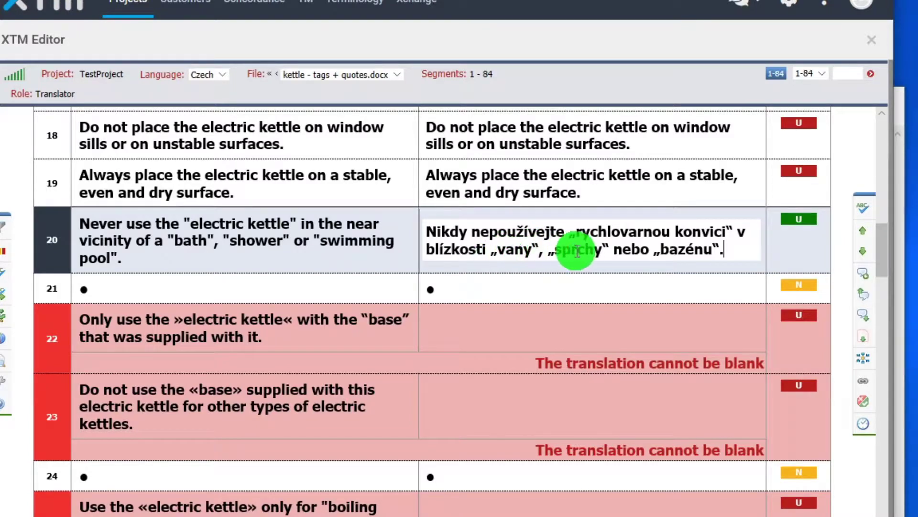
{"action": "left_click", "coordinate": [578, 317]}
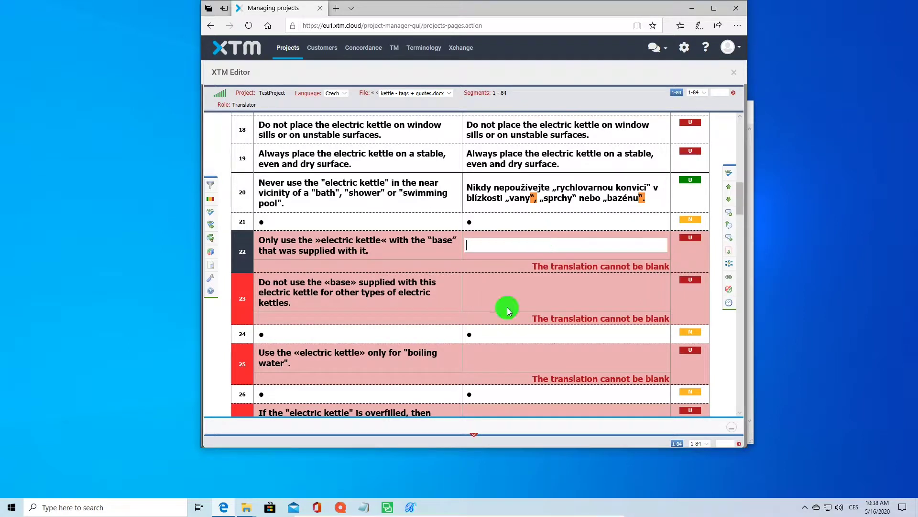
Switch to Bohemicus, set both the opening and closing replacement quotes to ', and return to the XTM Editor
{"action": "left_click", "coordinate": [410, 507]}
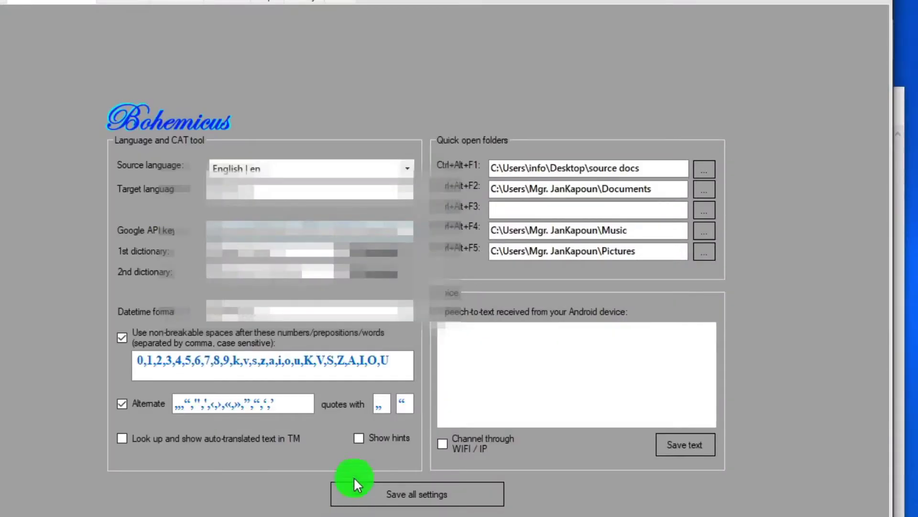
{"action": "key", "text": "BackSpace"}
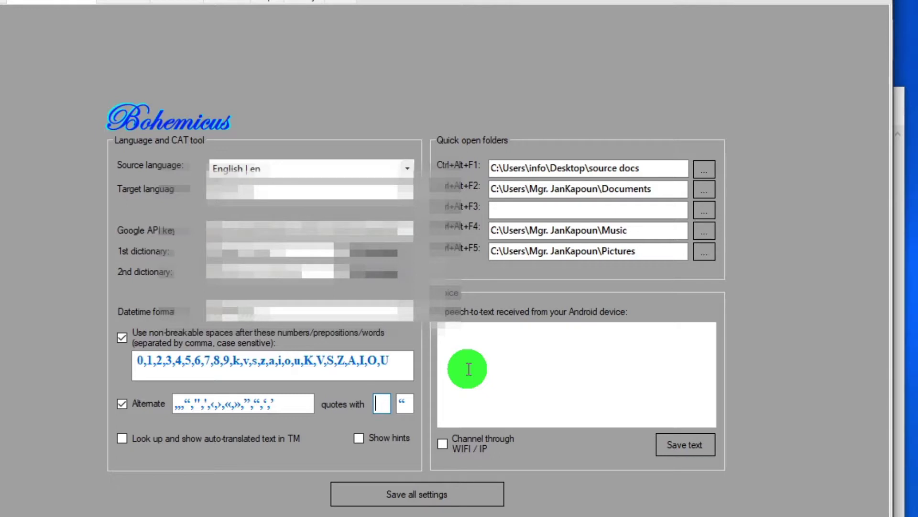
{"action": "left_click", "coordinate": [205, 405]}
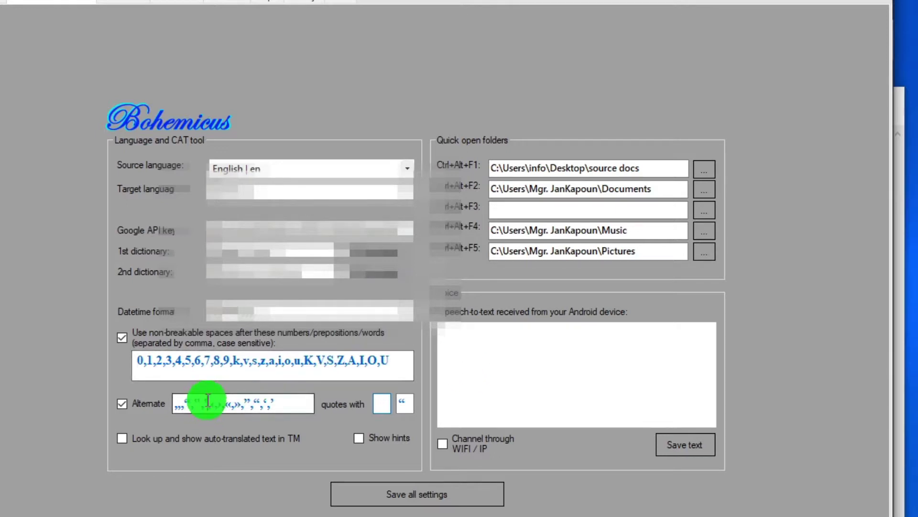
{"action": "left_click", "coordinate": [376, 404]}
{"action": "type", "text": "'"}
{"action": "left_click", "coordinate": [405, 402]}
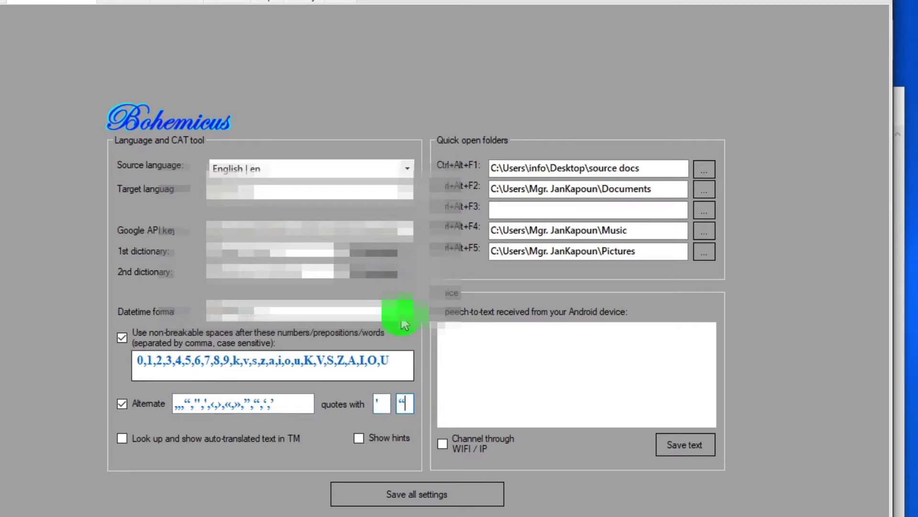
{"action": "type", "text": "'"}
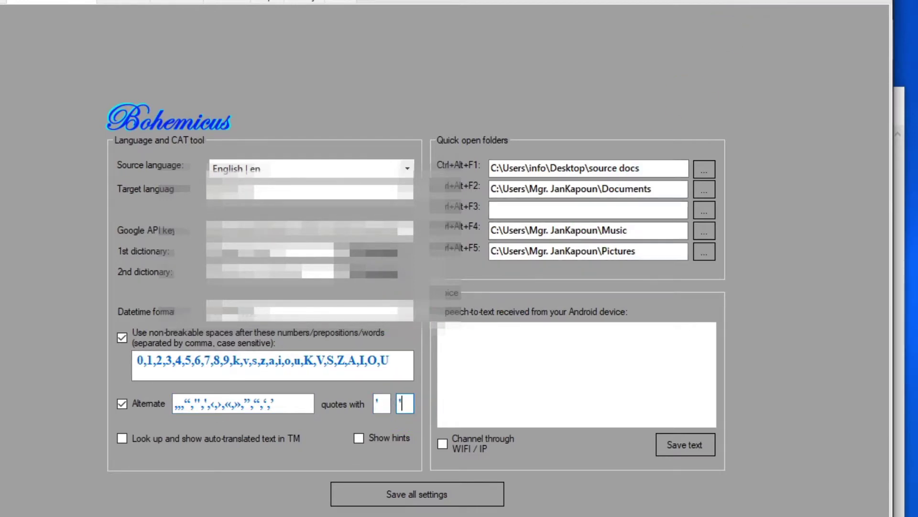
{"action": "left_click", "coordinate": [804, 0]}
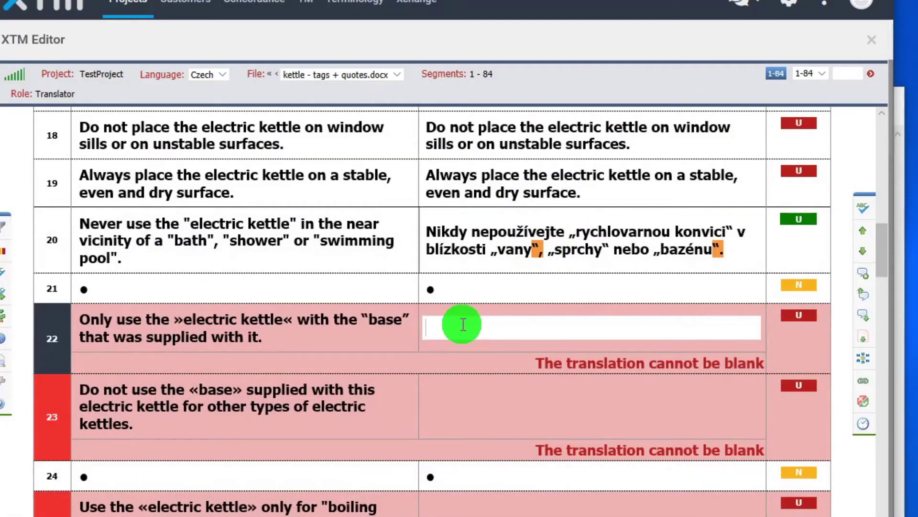
Copy segment 22's source into its target and replace it all with its Czech translation using ' quotes
{"action": "key", "text": "ctrl+Insert"}
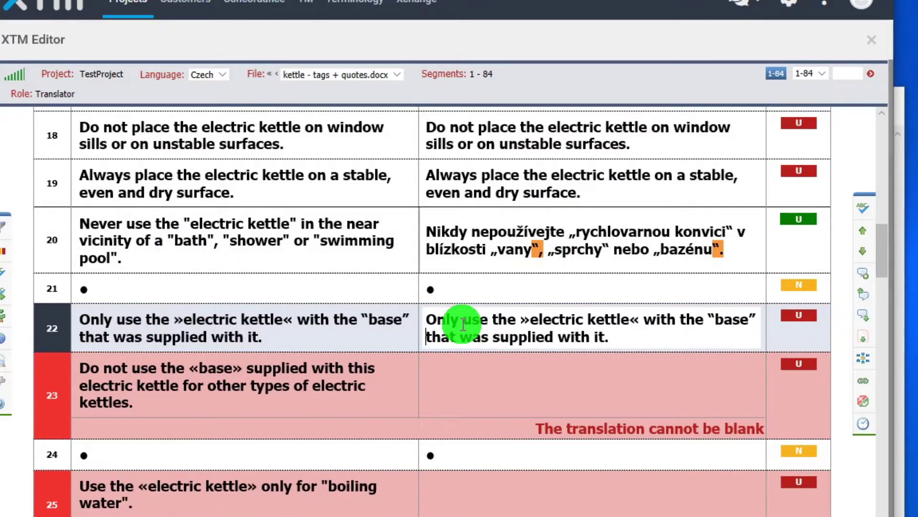
{"action": "key", "text": "ctrl+a"}
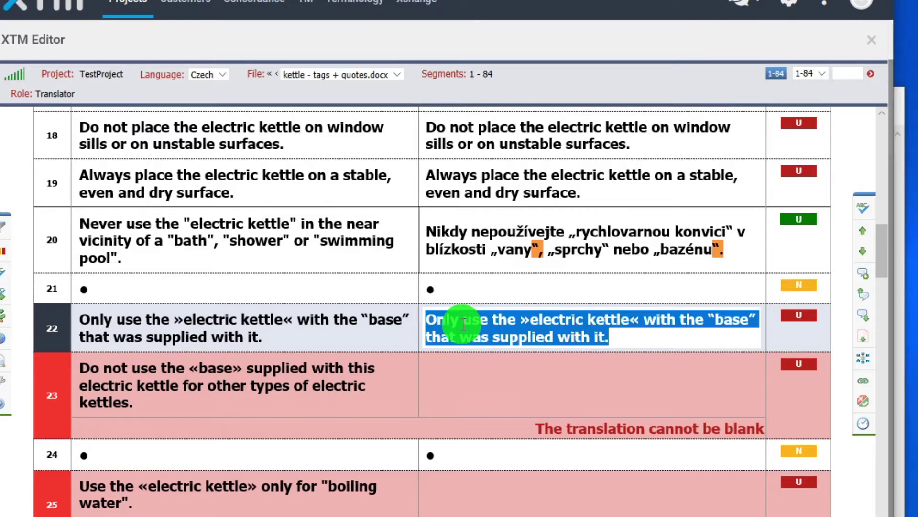
{"action": "key", "text": "ctrl+v"}
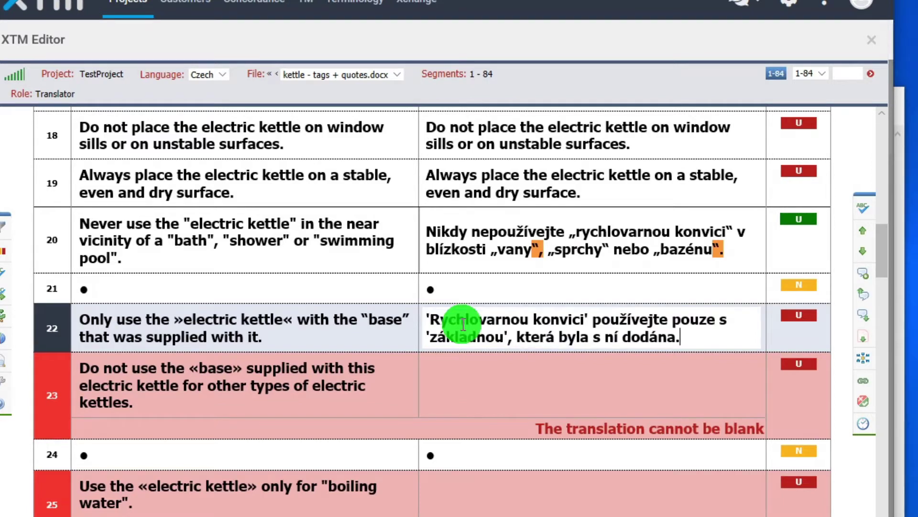